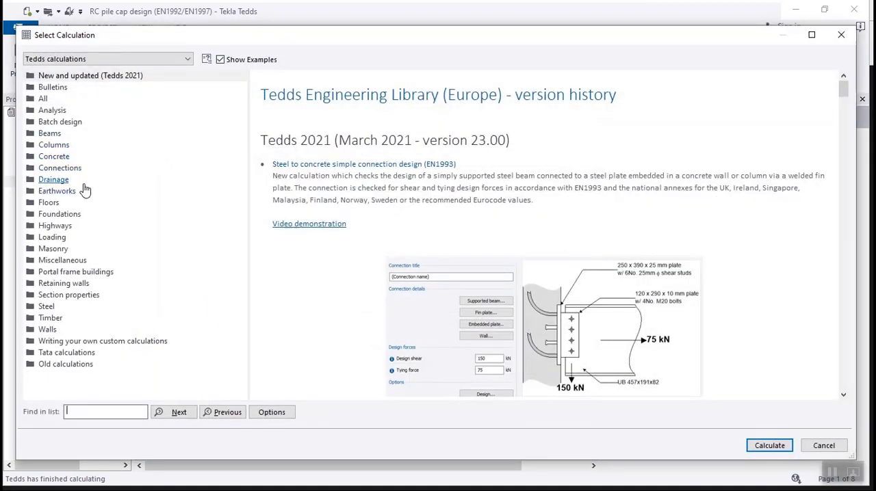
Start the RC pile cap design (EN1992/EN1997) calculation from the Foundations library and set its national annex to United Kingdom.
{"action": "left_click", "coordinate": [65, 215]}
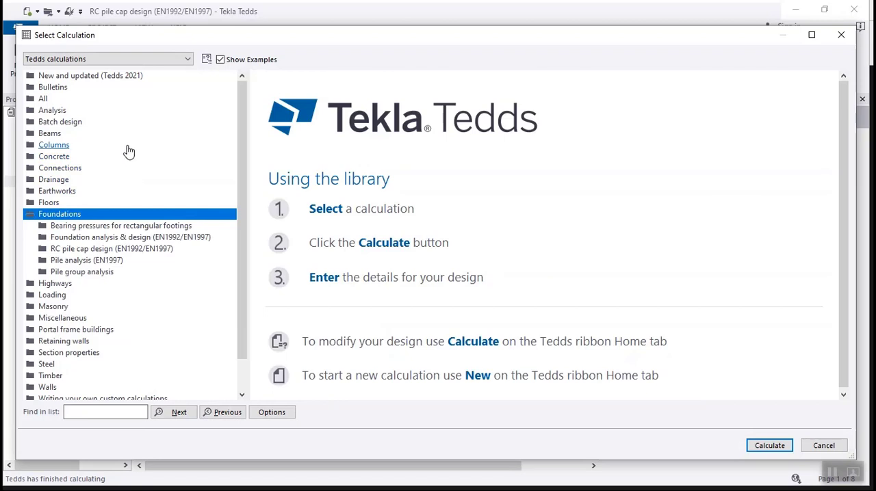
{"action": "left_click", "coordinate": [57, 250]}
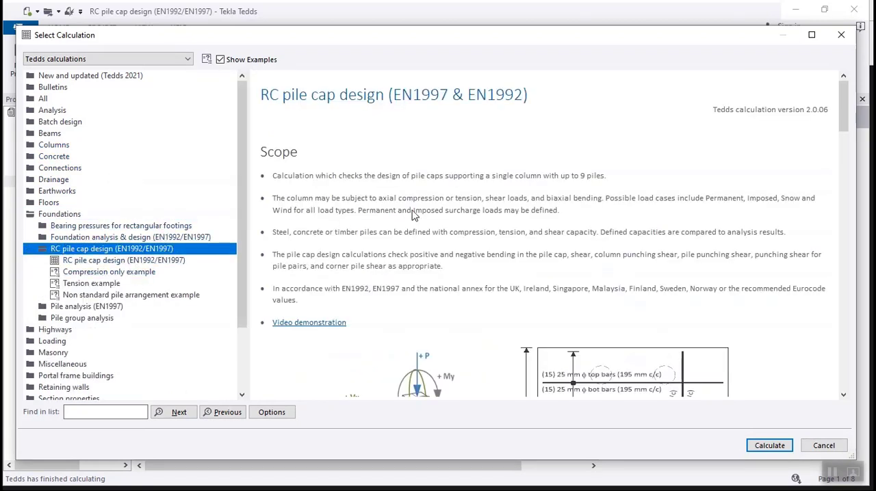
{"action": "scroll", "coordinate": [540, 230], "scroll_direction": "down", "scroll_amount": 3}
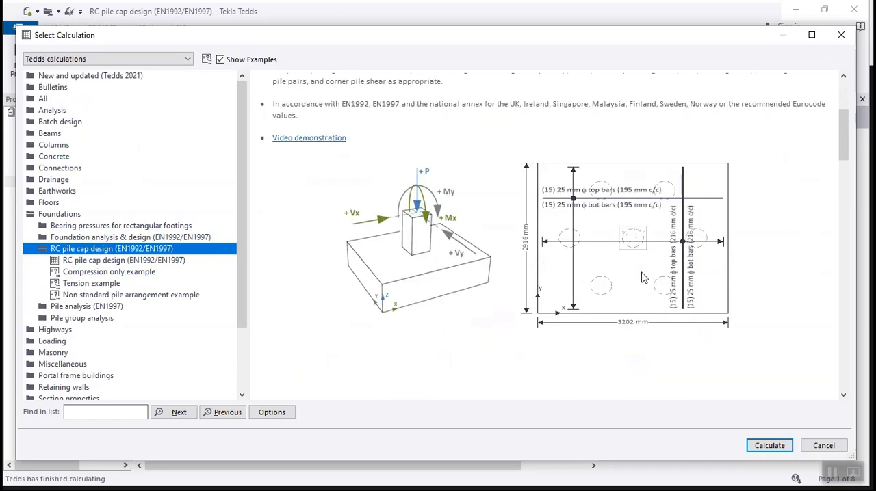
{"action": "left_click", "coordinate": [769, 447]}
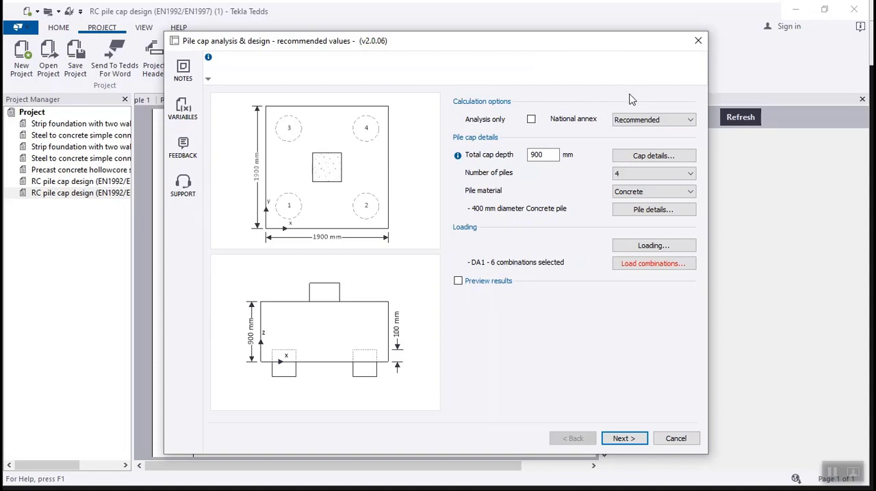
{"action": "left_click", "coordinate": [638, 120]}
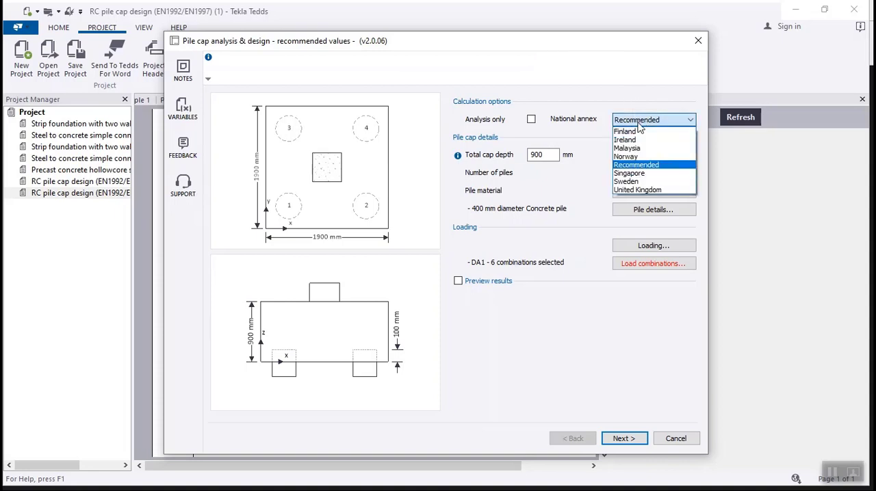
{"action": "left_click", "coordinate": [660, 191]}
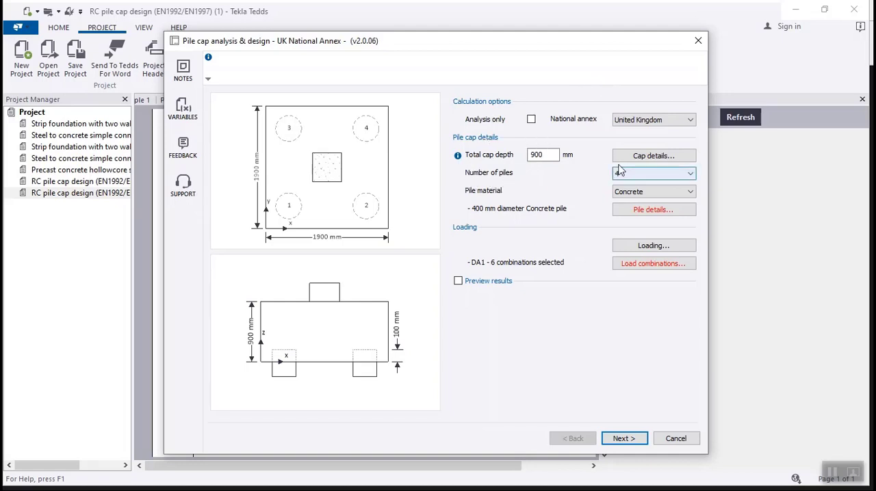
Review the cap and column details, including the column material options and column location, and accept them.
{"action": "left_click", "coordinate": [650, 155]}
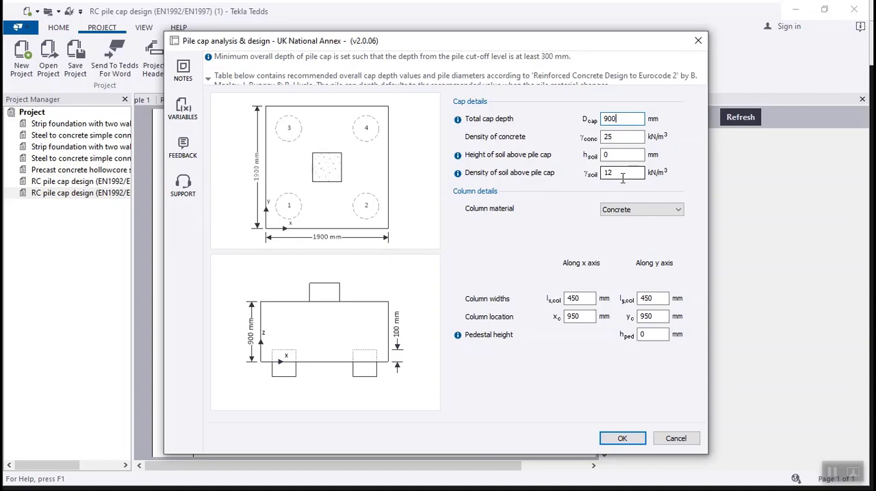
{"action": "left_click", "coordinate": [669, 211]}
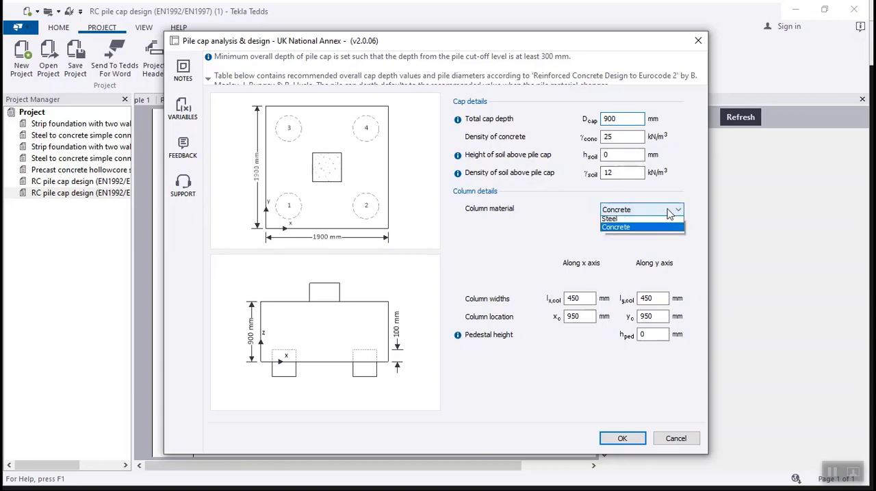
{"action": "left_click", "coordinate": [669, 212]}
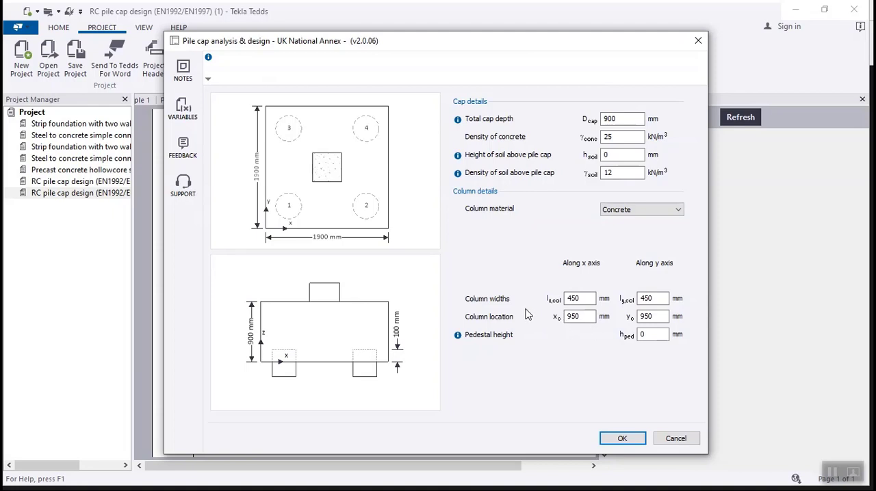
{"action": "left_click", "coordinate": [585, 316]}
{"action": "left_click", "coordinate": [620, 438]}
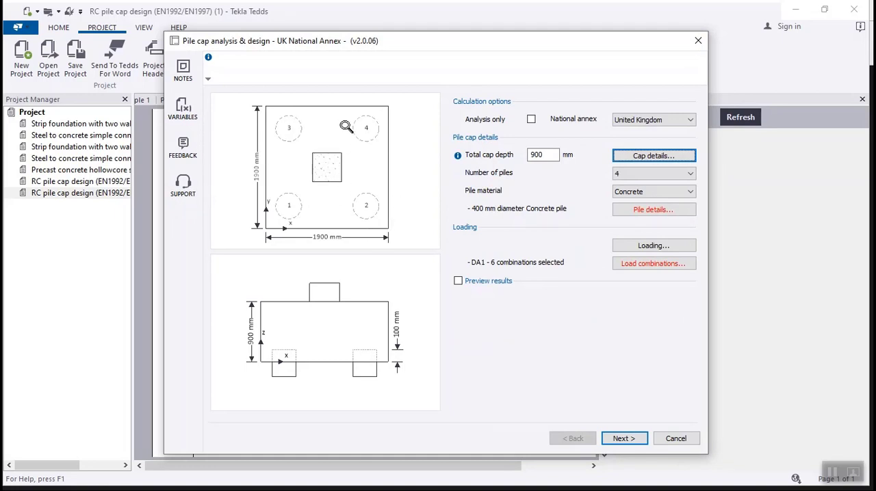
Try pile cap layouts with 5, 6 and 9 piles and return the number of piles to 4.
{"action": "left_click", "coordinate": [631, 175]}
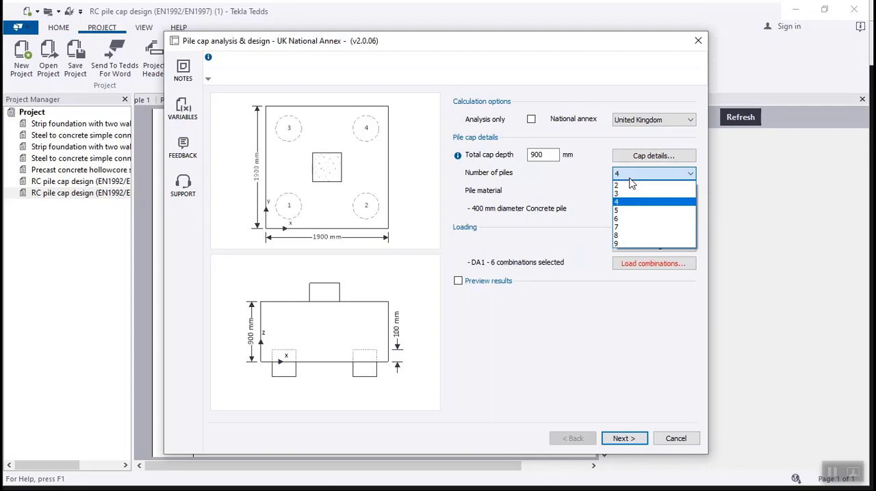
{"action": "left_click", "coordinate": [630, 210]}
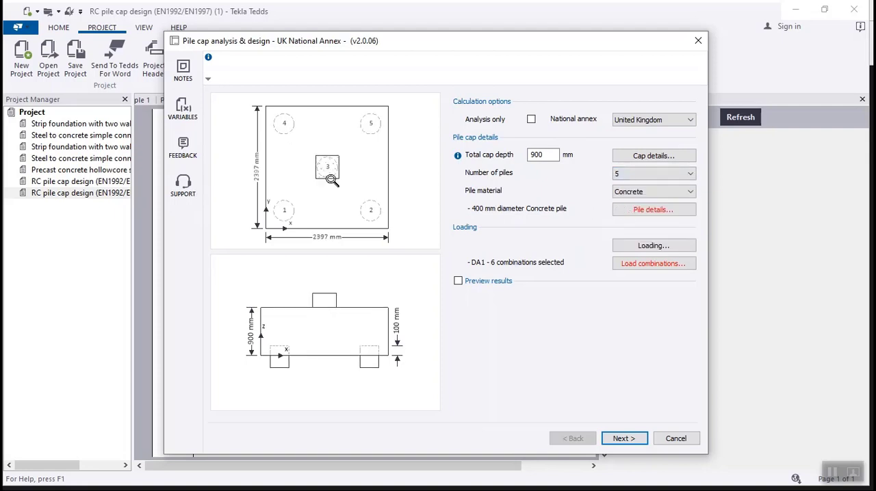
{"action": "left_click", "coordinate": [623, 176]}
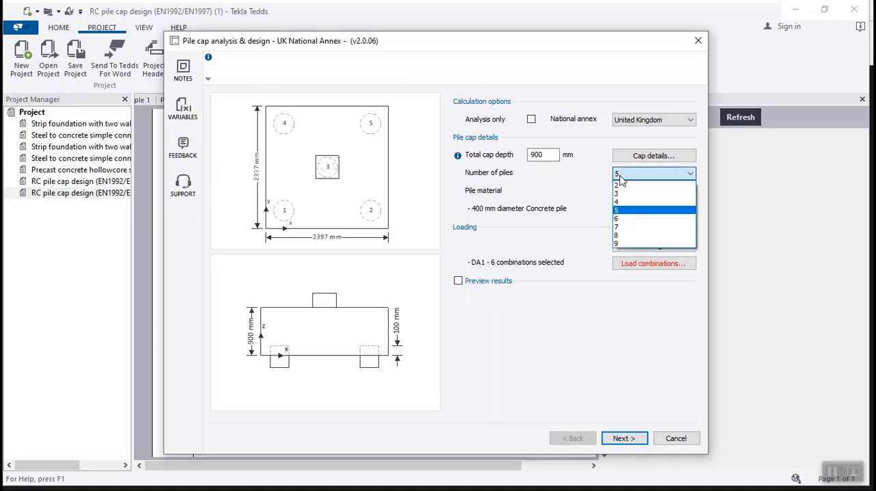
{"action": "left_click", "coordinate": [625, 219]}
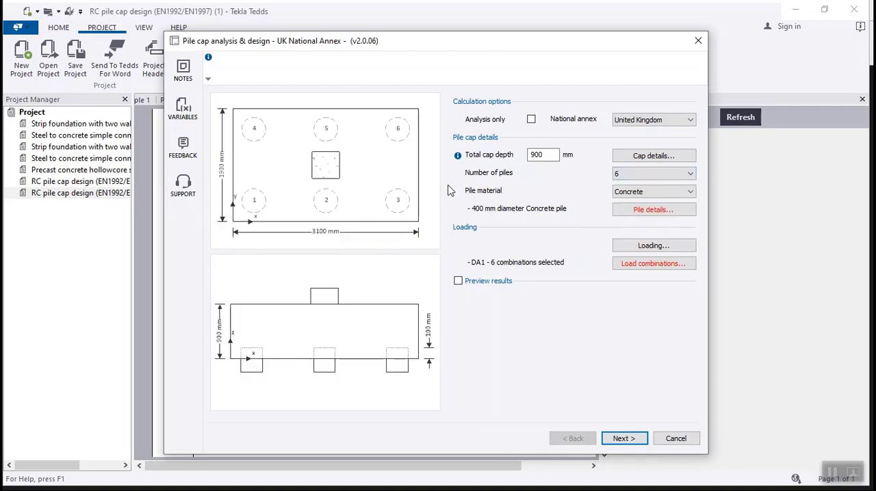
{"action": "left_click", "coordinate": [672, 177]}
{"action": "left_click", "coordinate": [667, 250]}
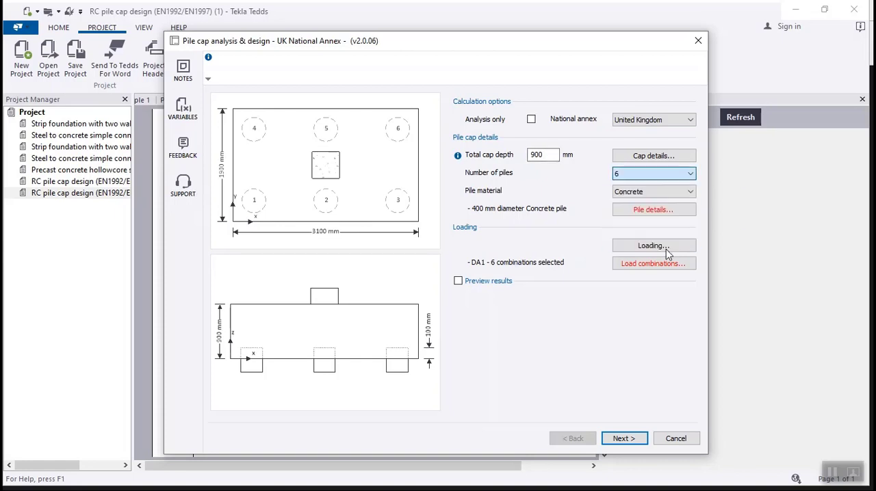
{"action": "left_click", "coordinate": [657, 174]}
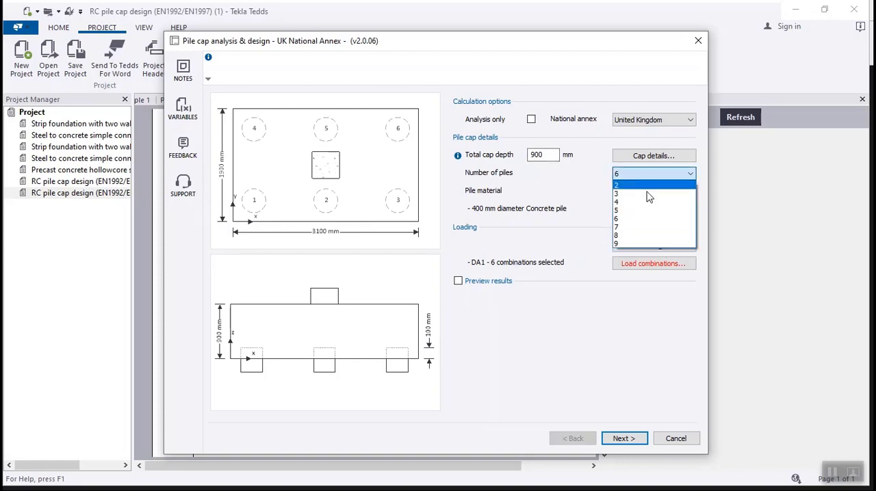
{"action": "left_click", "coordinate": [650, 245]}
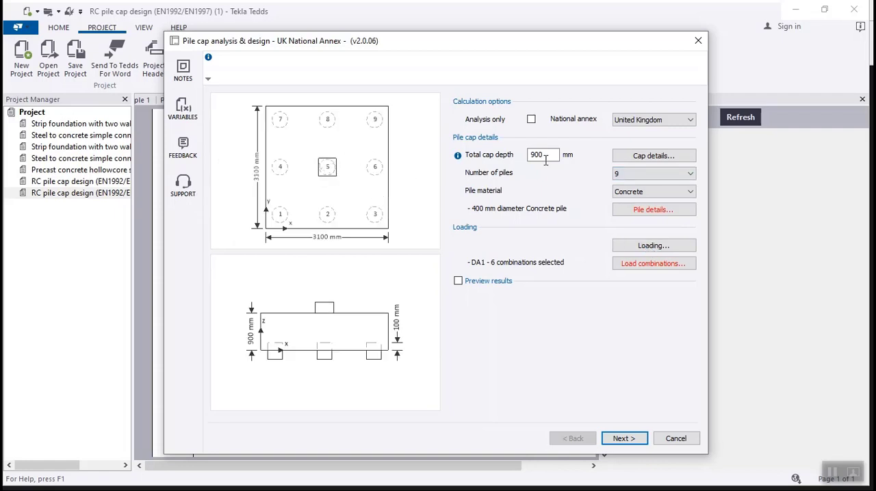
{"action": "left_click", "coordinate": [648, 174]}
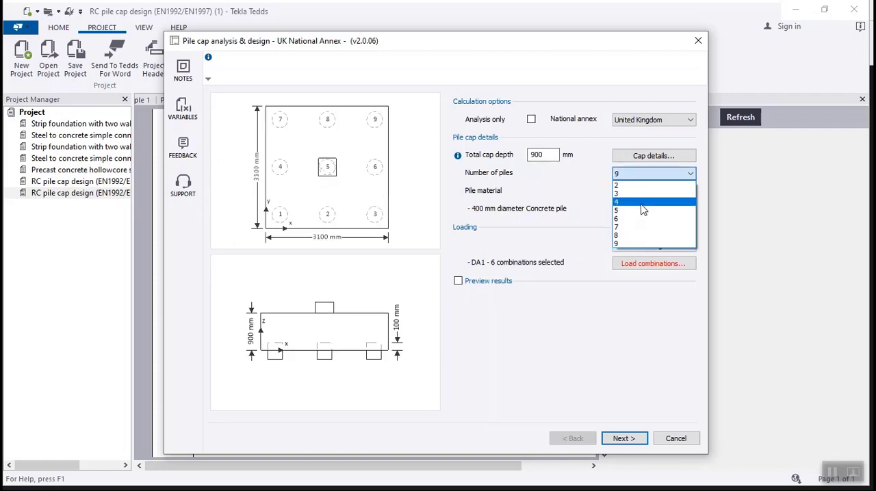
{"action": "left_click", "coordinate": [640, 204]}
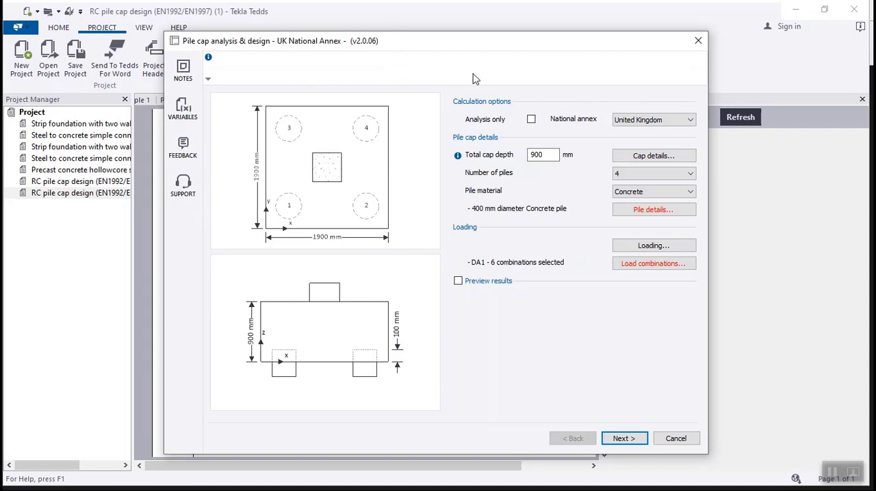
Keep concrete as the pile material with a circular section and set the pile diameter to 450 mm.
{"action": "left_click", "coordinate": [626, 193]}
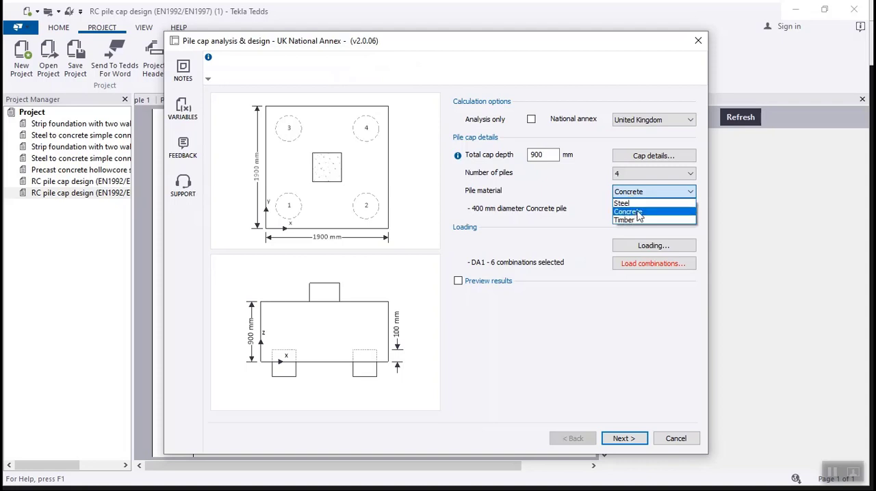
{"action": "left_click", "coordinate": [638, 214]}
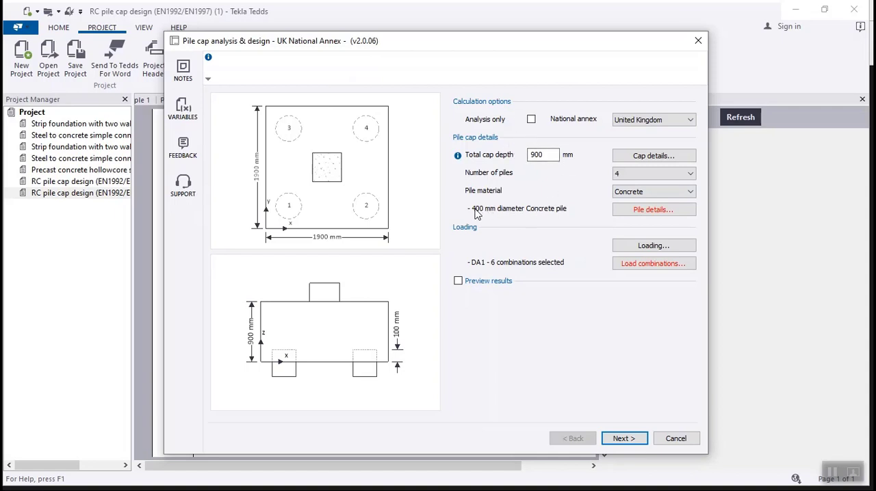
{"action": "left_click", "coordinate": [626, 210]}
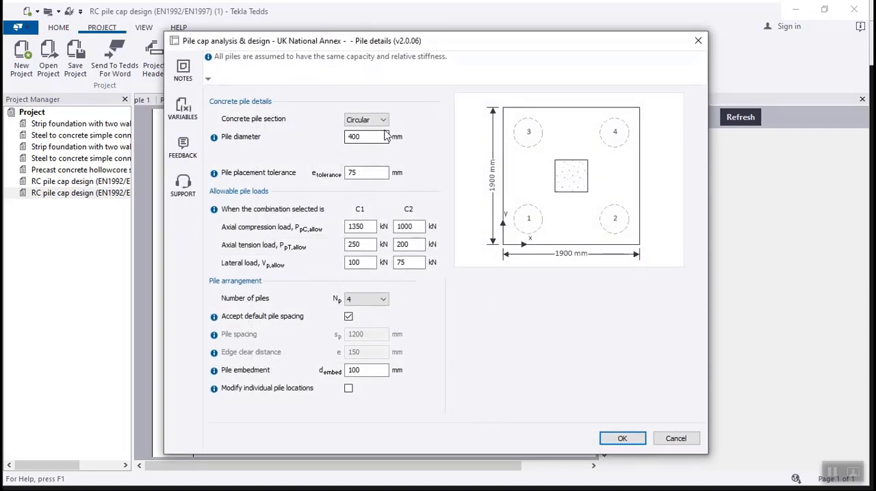
{"action": "left_click", "coordinate": [383, 121]}
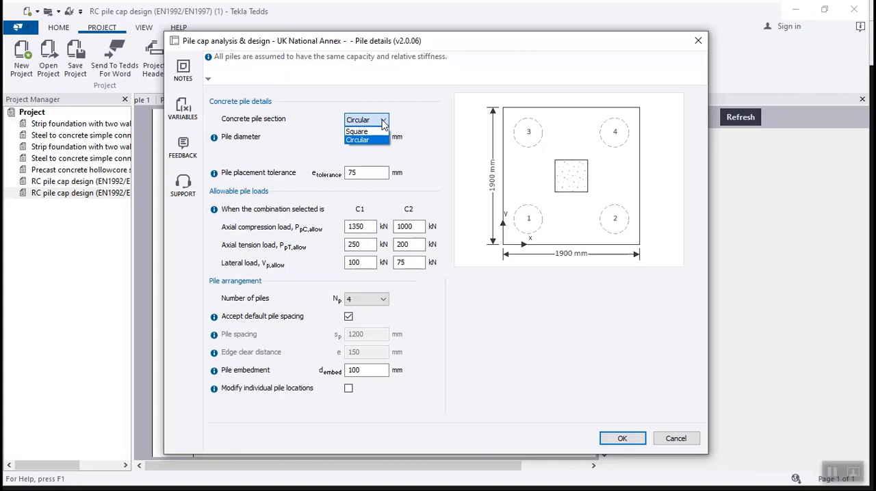
{"action": "left_click", "coordinate": [374, 140]}
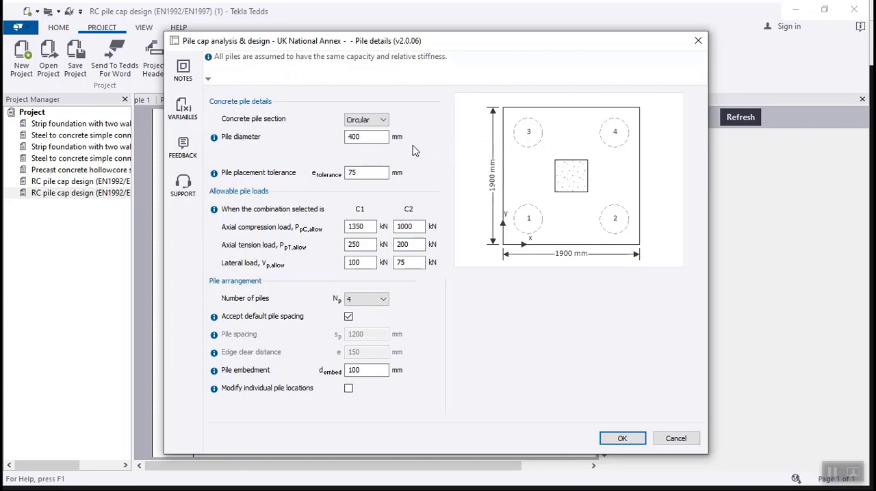
{"action": "left_click", "coordinate": [357, 139]}
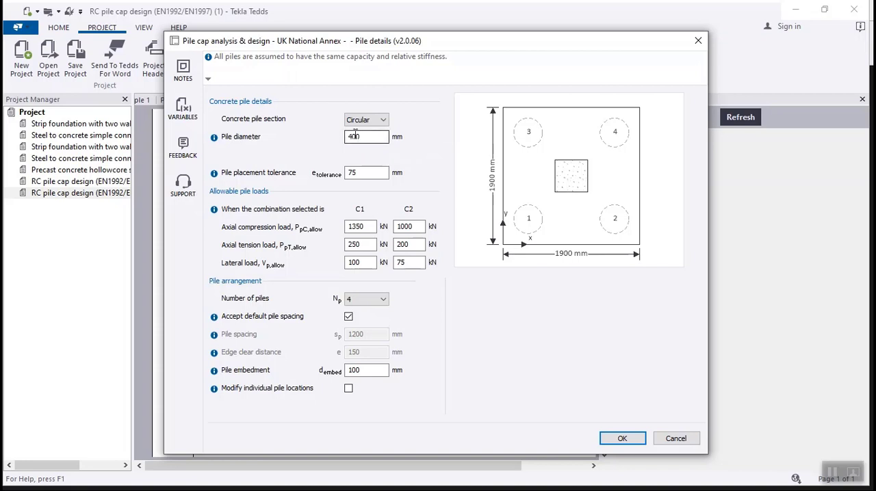
{"action": "key", "text": "BackSpace"}
{"action": "type", "text": "50"}
{"action": "left_click", "coordinate": [373, 172]}
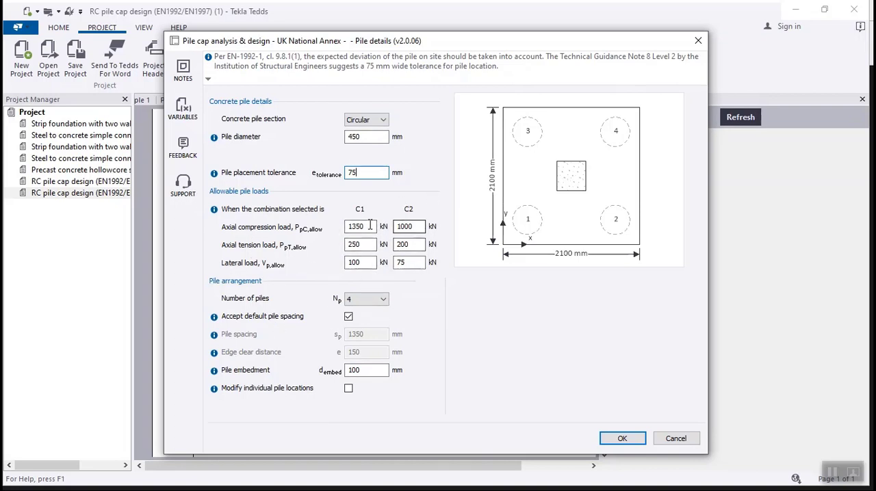
Check the allowable axial compression and tension loads and the number-of-piles options, and accept the pile details.
{"action": "left_click", "coordinate": [414, 227]}
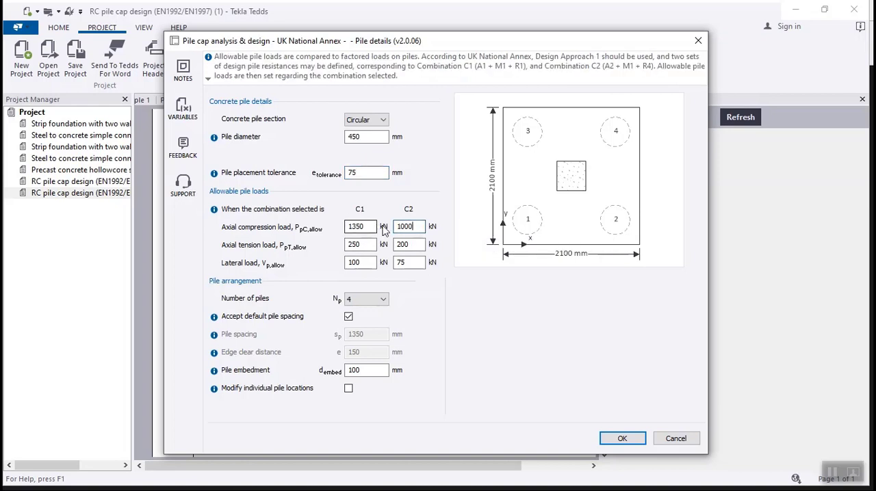
{"action": "left_click", "coordinate": [362, 227]}
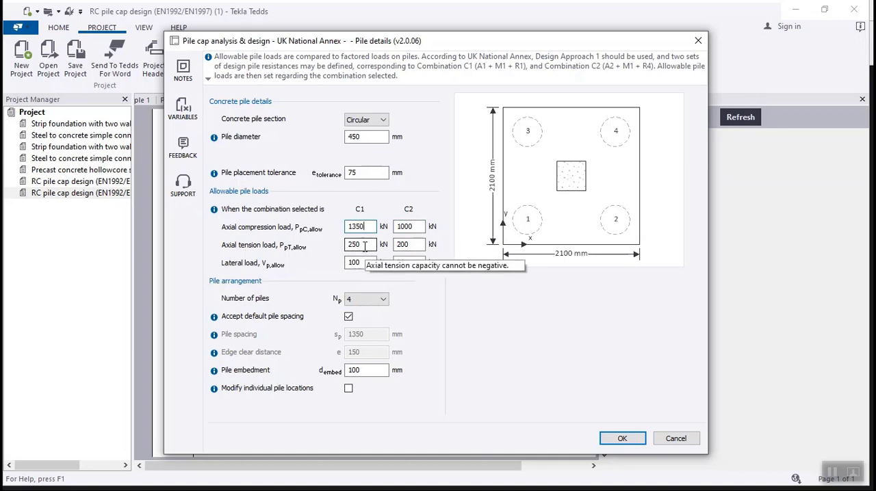
{"action": "left_click", "coordinate": [364, 245]}
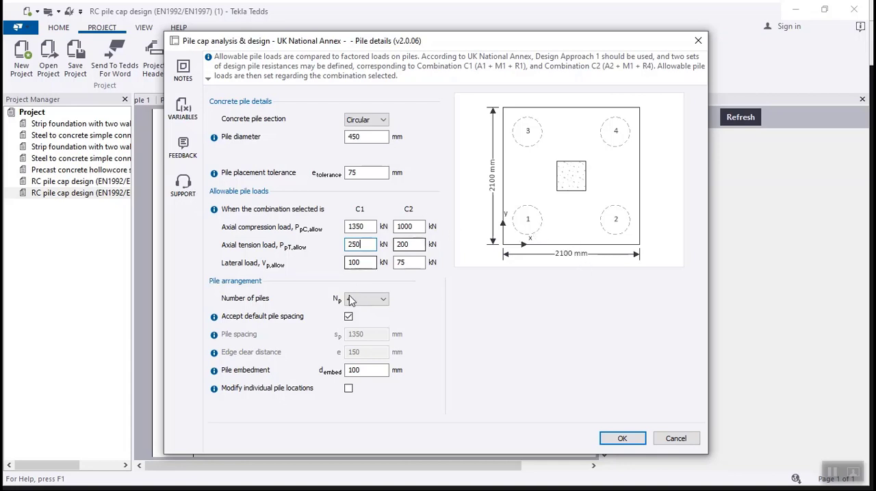
{"action": "left_click", "coordinate": [368, 300]}
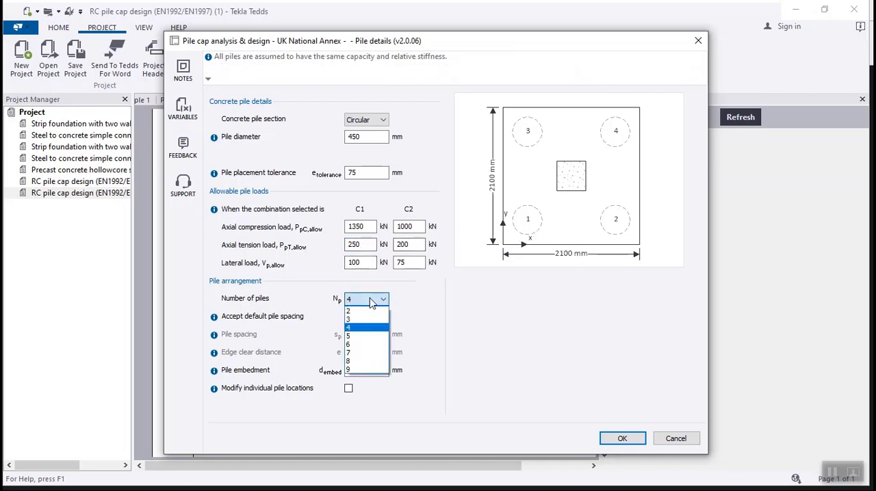
{"action": "left_click", "coordinate": [372, 303]}
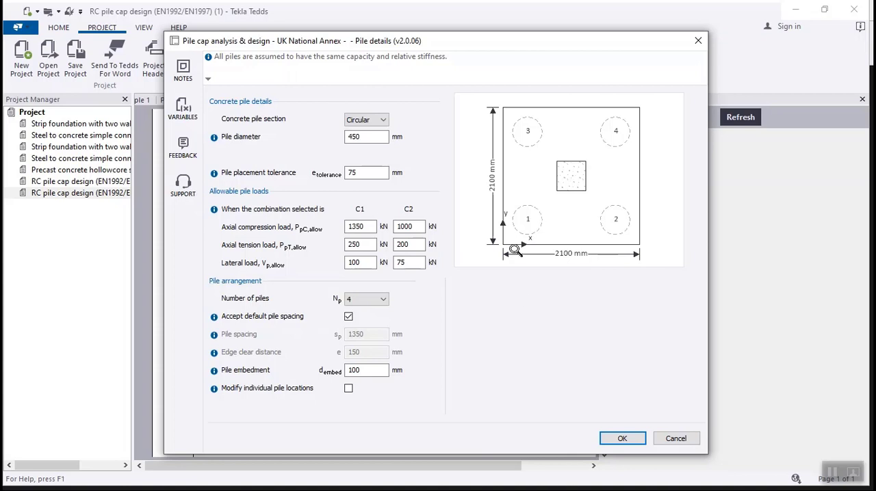
{"action": "left_click", "coordinate": [620, 438]}
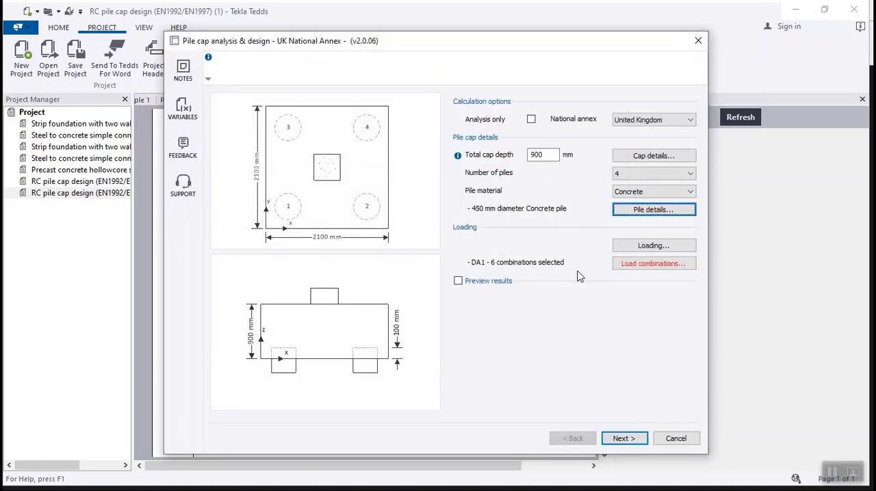
Define the column's permanent axial load as 500 kN and the permanent surcharge load as 2 kN/m², and accept the loading.
{"action": "left_click", "coordinate": [648, 246]}
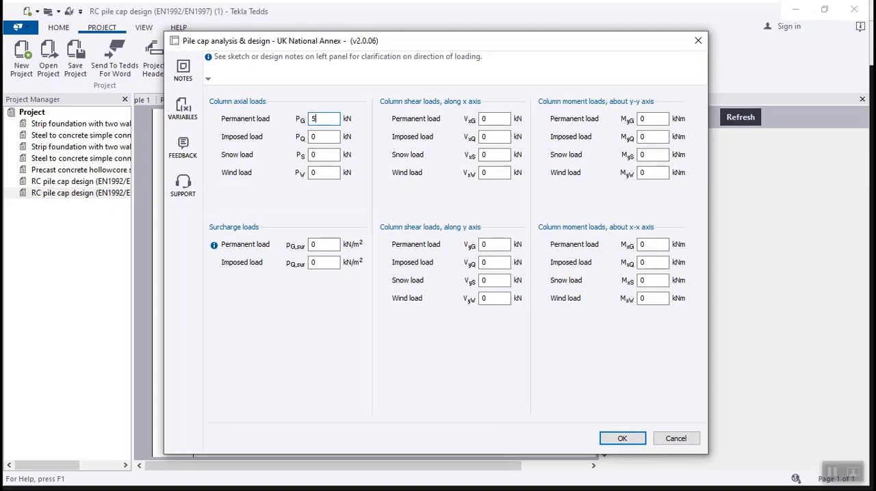
{"action": "left_click", "coordinate": [317, 139]}
{"action": "left_click", "coordinate": [327, 242]}
{"action": "double_click", "coordinate": [327, 243]}
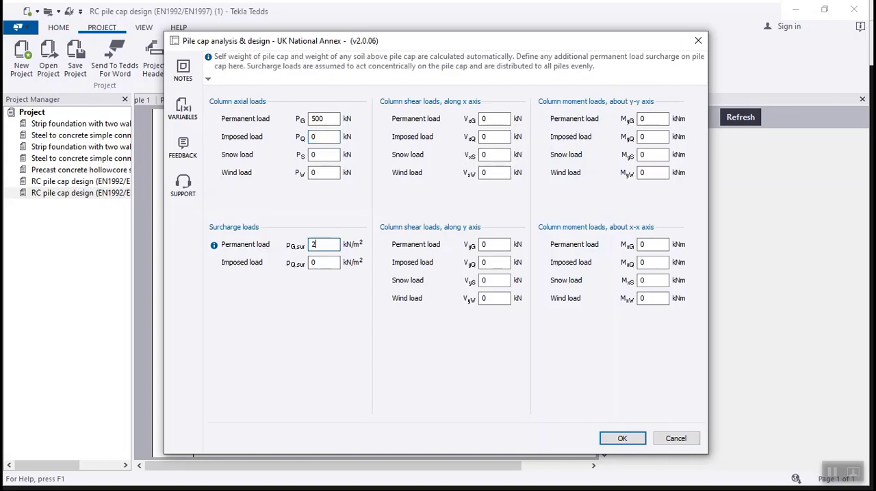
{"action": "left_click", "coordinate": [629, 439]}
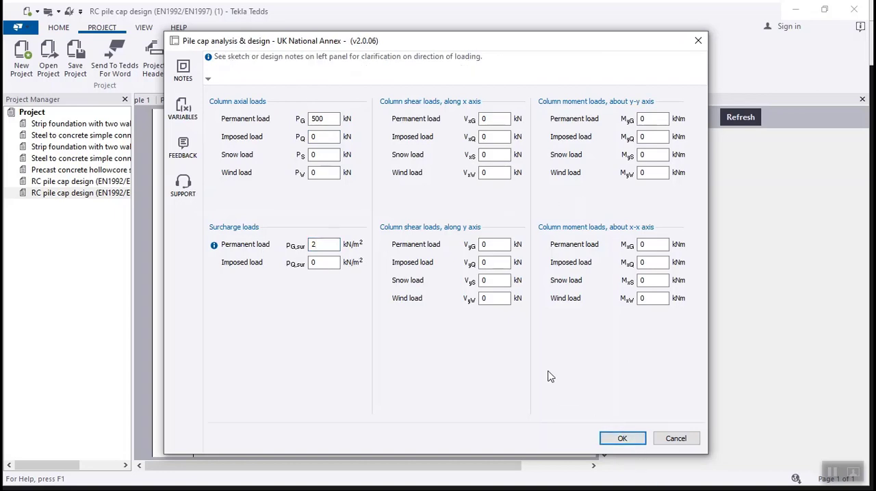
{"action": "left_click", "coordinate": [623, 440]}
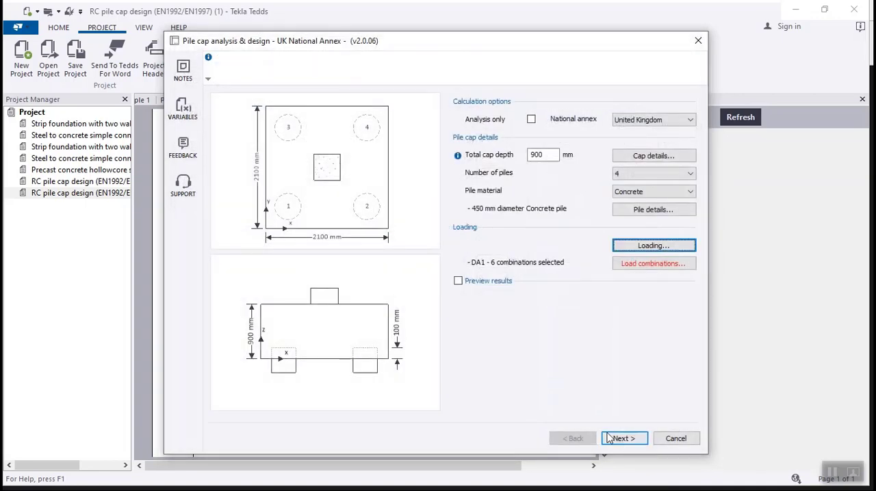
Exclude the 1.00G + 1.5W combination from combination set C1 and accept the load combinations.
{"action": "left_click", "coordinate": [634, 265]}
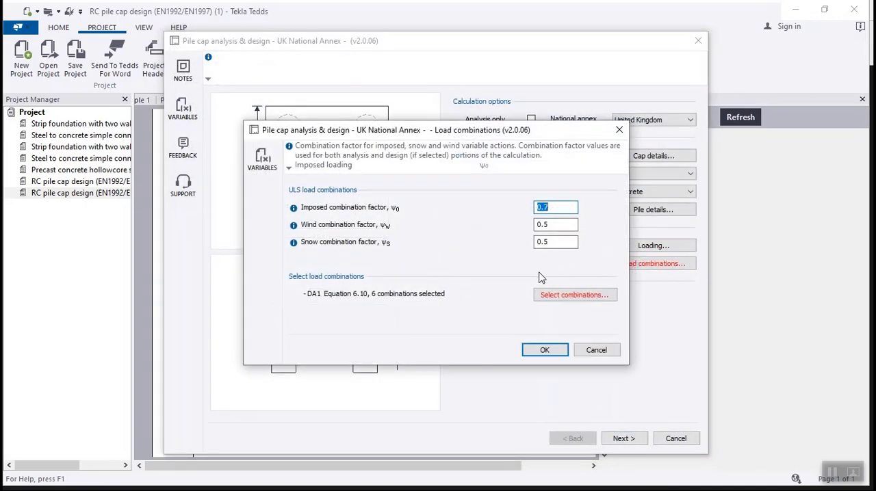
{"action": "left_click", "coordinate": [561, 296]}
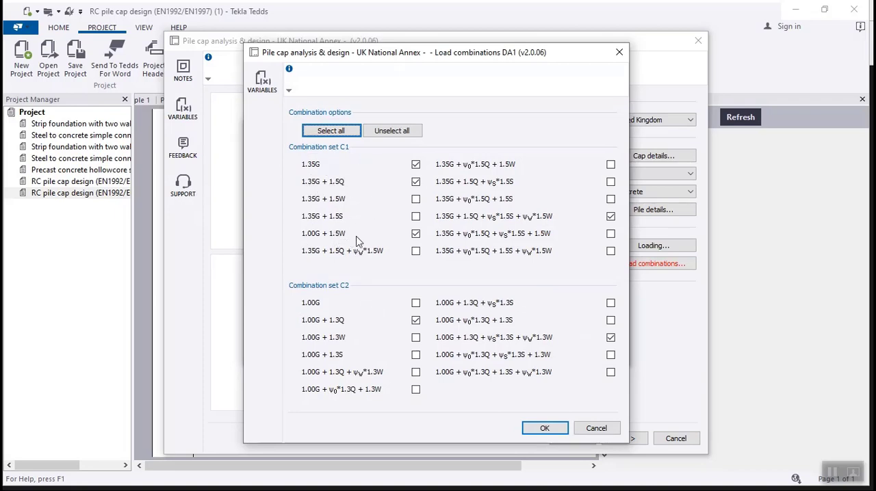
{"action": "left_click", "coordinate": [415, 234]}
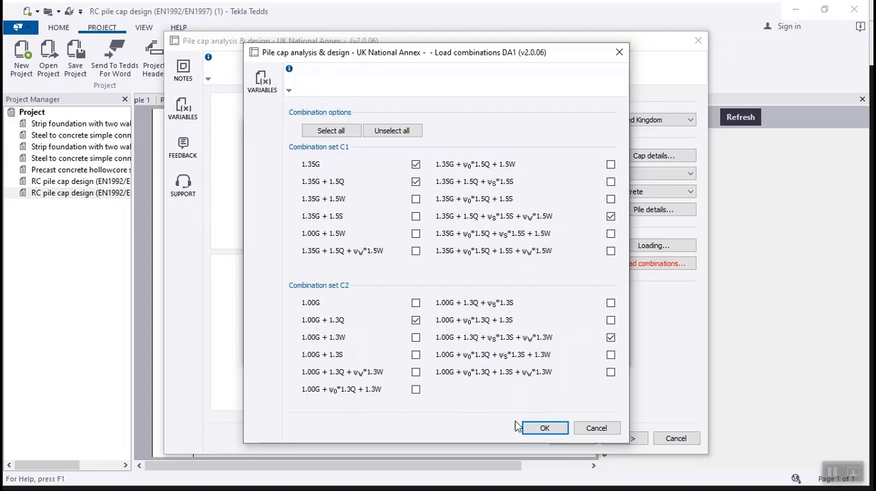
{"action": "left_click", "coordinate": [541, 429]}
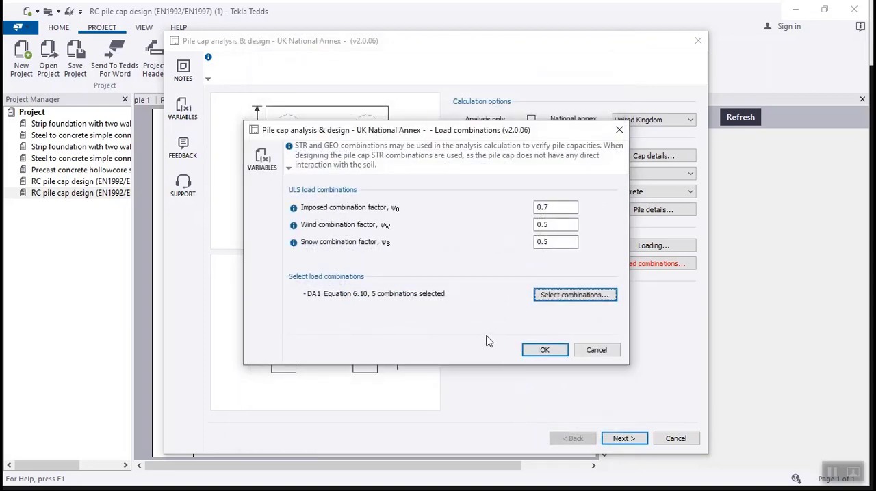
{"action": "left_click", "coordinate": [538, 350]}
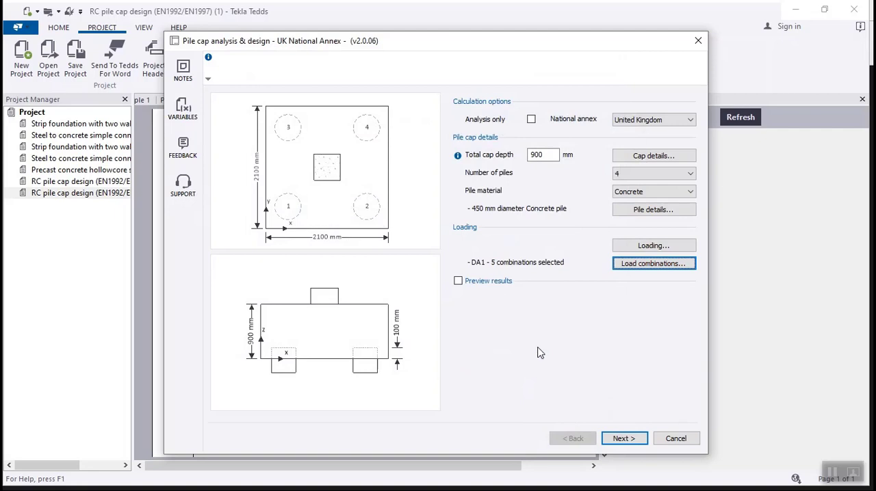
Preview the analysis results for the critical values and recalculate them with a total cap depth of 700 mm.
{"action": "left_click", "coordinate": [458, 281]}
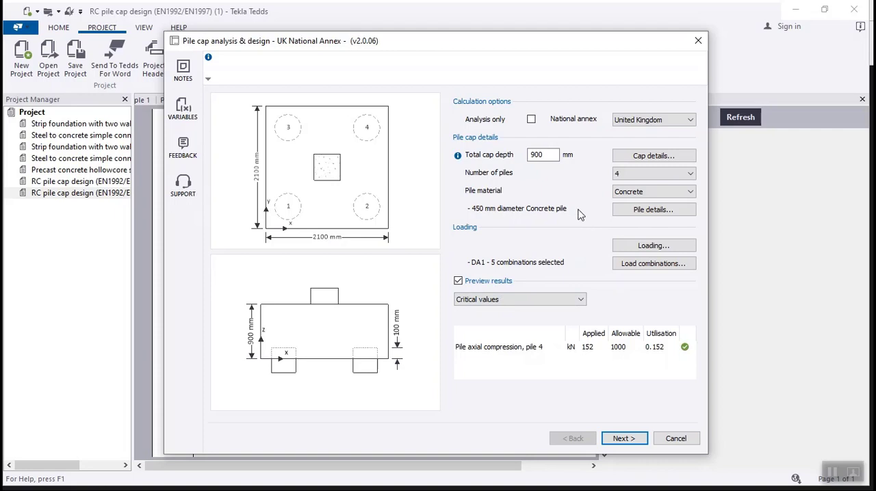
{"action": "left_click", "coordinate": [542, 155]}
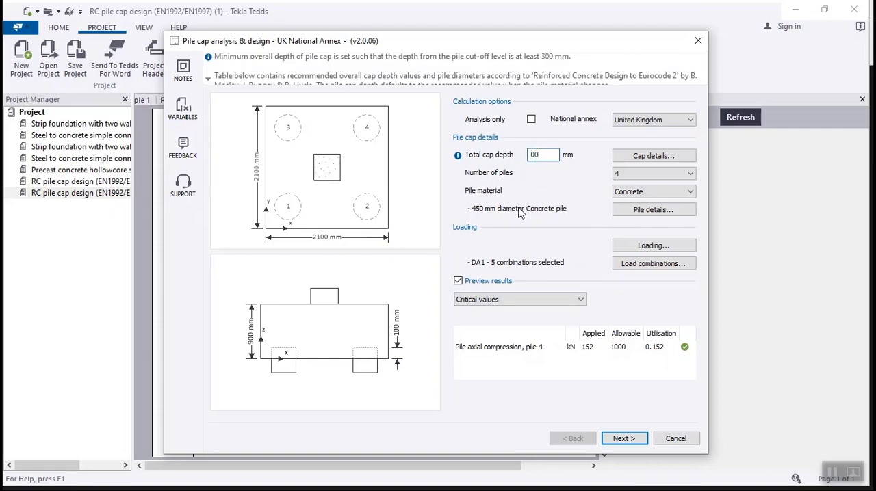
{"action": "type", "text": "7"}
{"action": "left_click", "coordinate": [459, 281]}
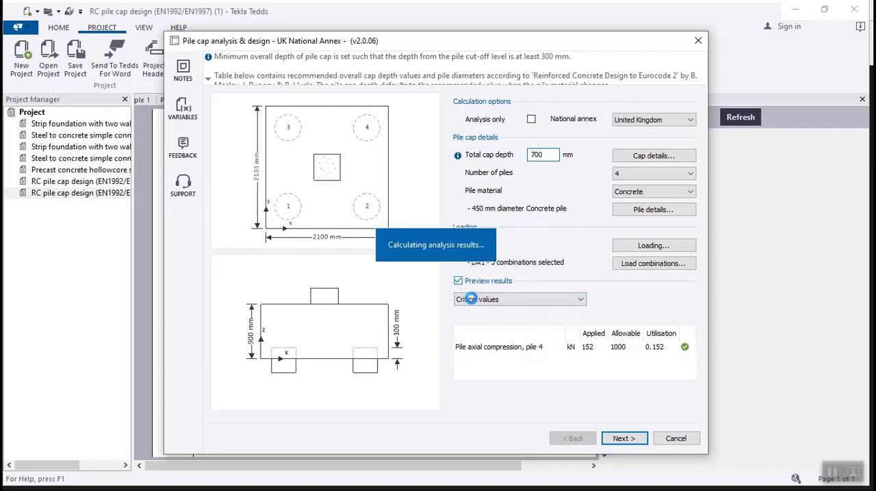
{"action": "left_click", "coordinate": [459, 281]}
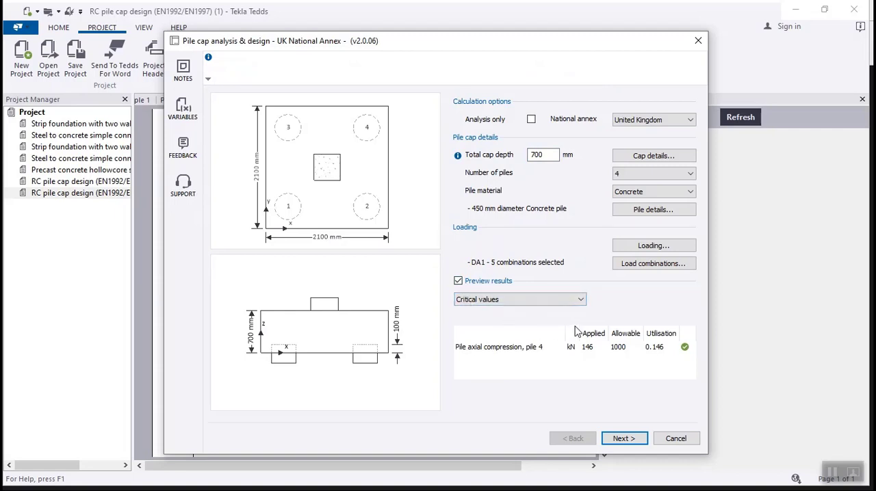
Set the total cap depth to 500 mm and update the previewed analysis results.
{"action": "left_click", "coordinate": [534, 158]}
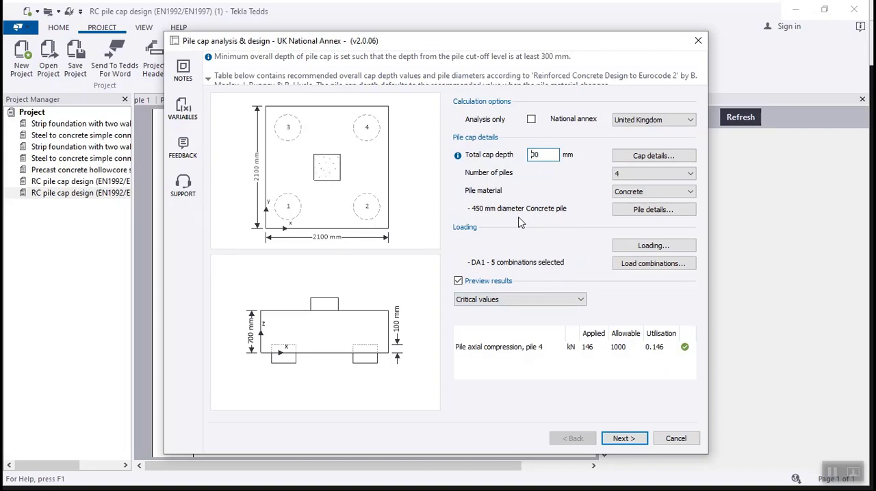
{"action": "type", "text": "5"}
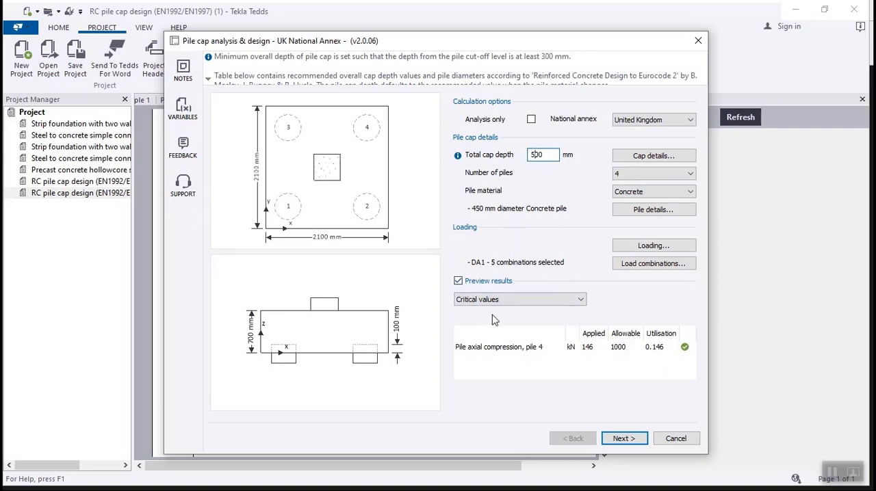
{"action": "left_click", "coordinate": [457, 281]}
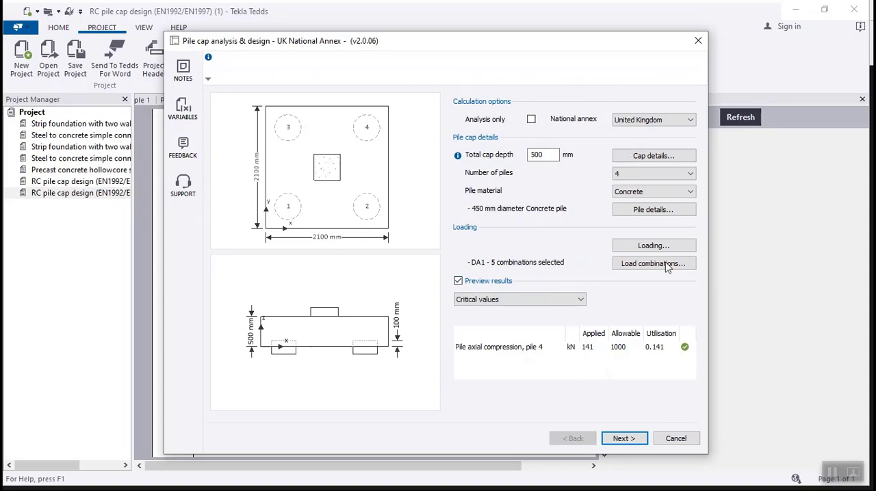
Proceed to the design stage and accept the design options, keeping the outer reinforcement layer direction on Auto.
{"action": "left_click", "coordinate": [635, 441]}
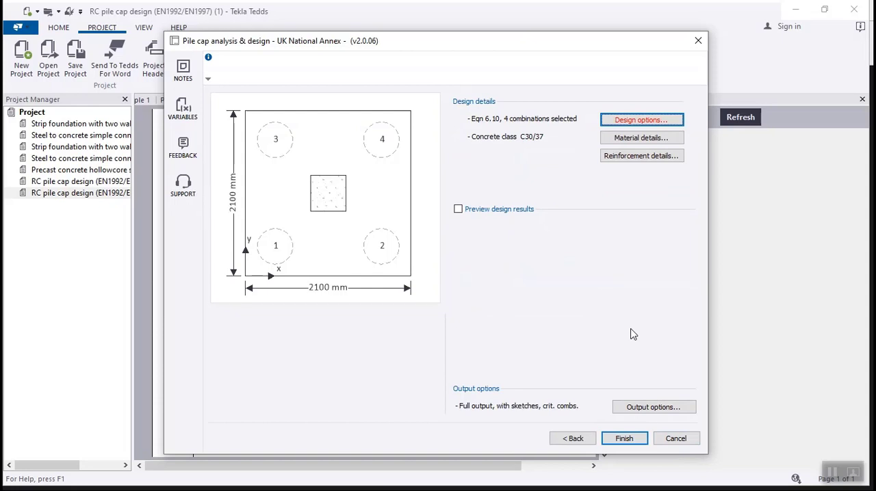
{"action": "left_click", "coordinate": [636, 120]}
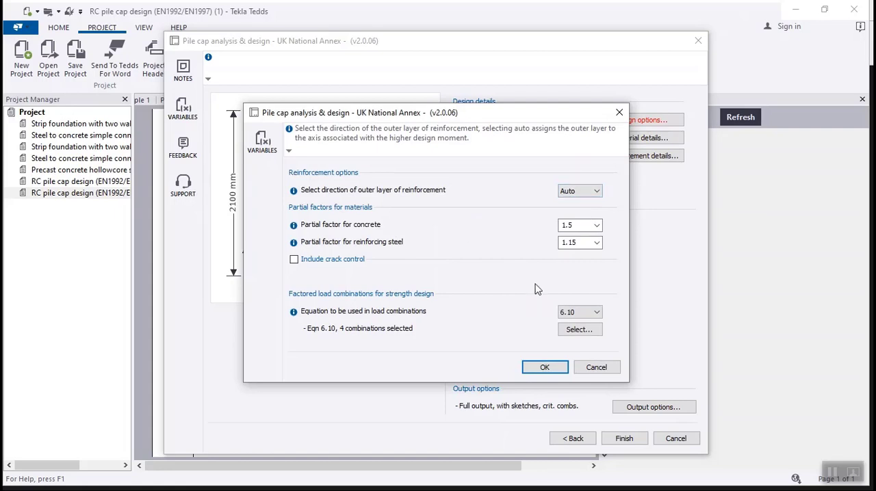
{"action": "left_click", "coordinate": [567, 193]}
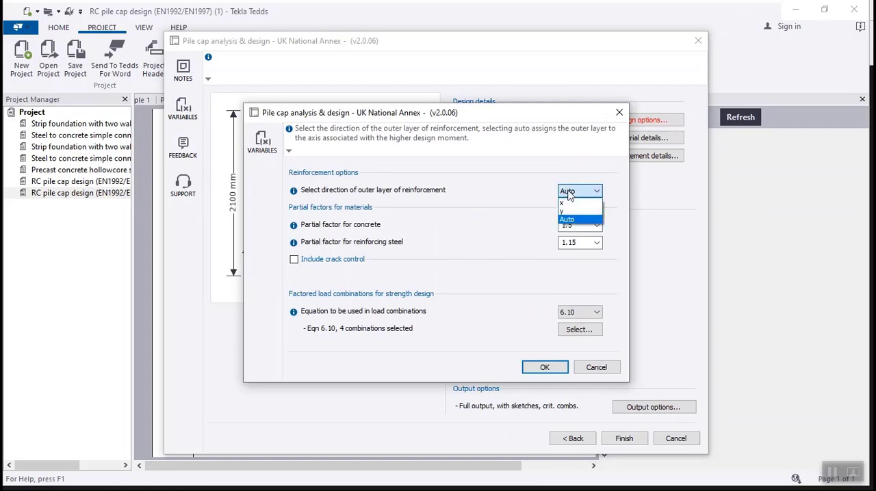
{"action": "left_click", "coordinate": [571, 195]}
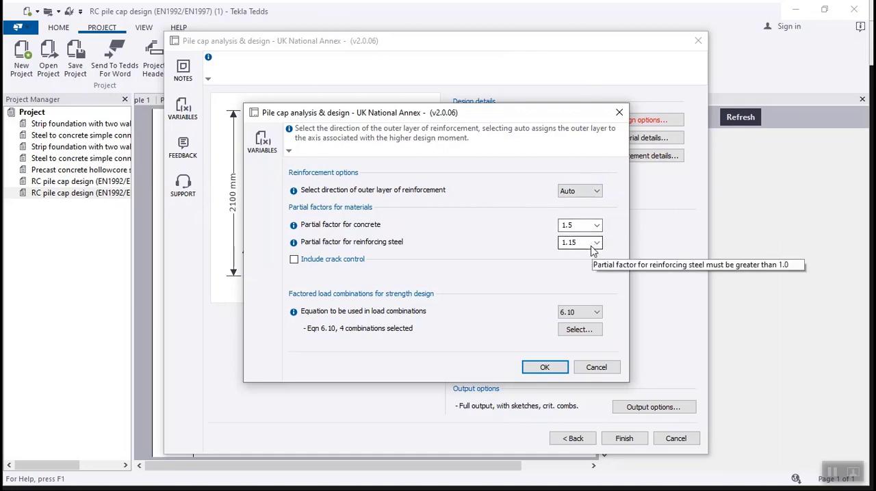
{"action": "left_click", "coordinate": [557, 370]}
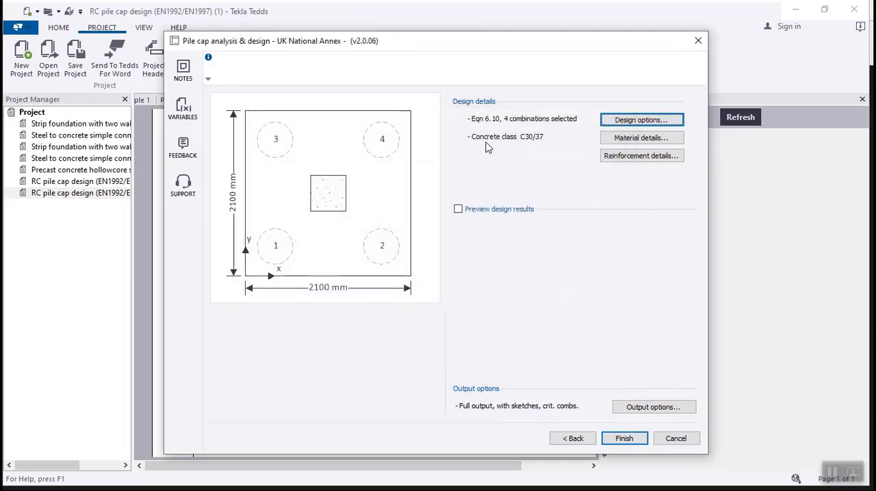
Set the pile cap's concrete class to C25/30 and accept the material details.
{"action": "left_click", "coordinate": [616, 139]}
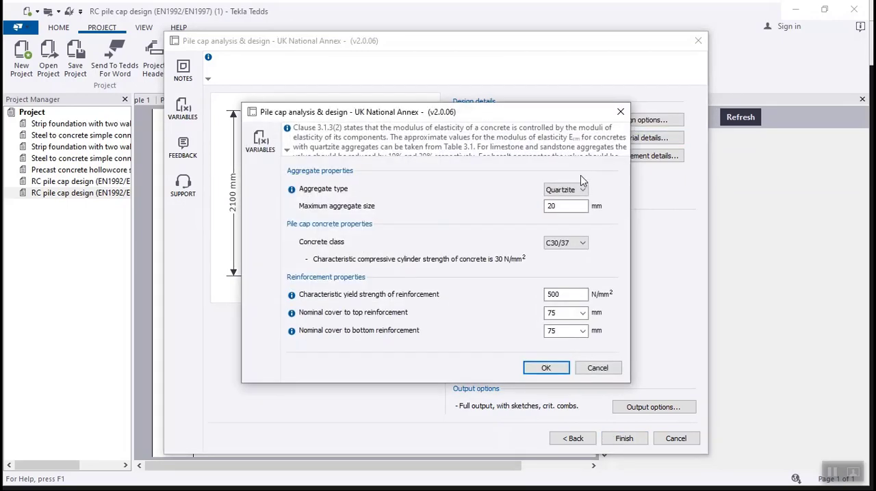
{"action": "left_click", "coordinate": [582, 243]}
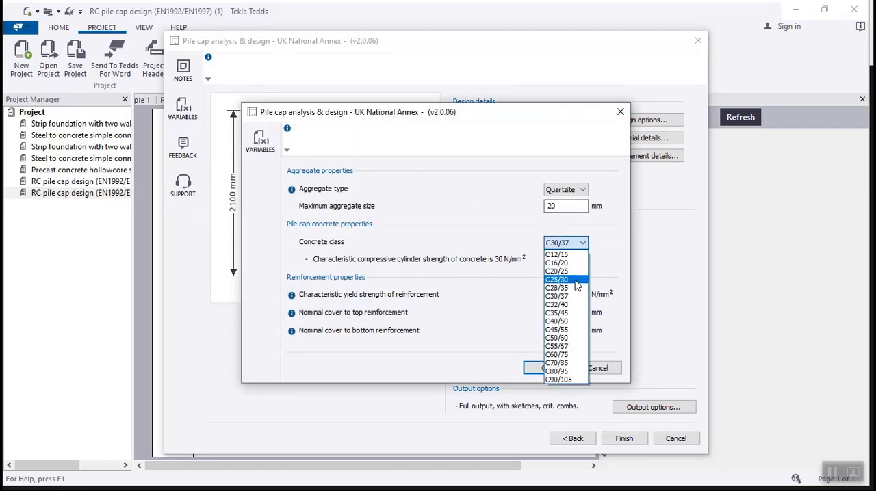
{"action": "left_click", "coordinate": [575, 279]}
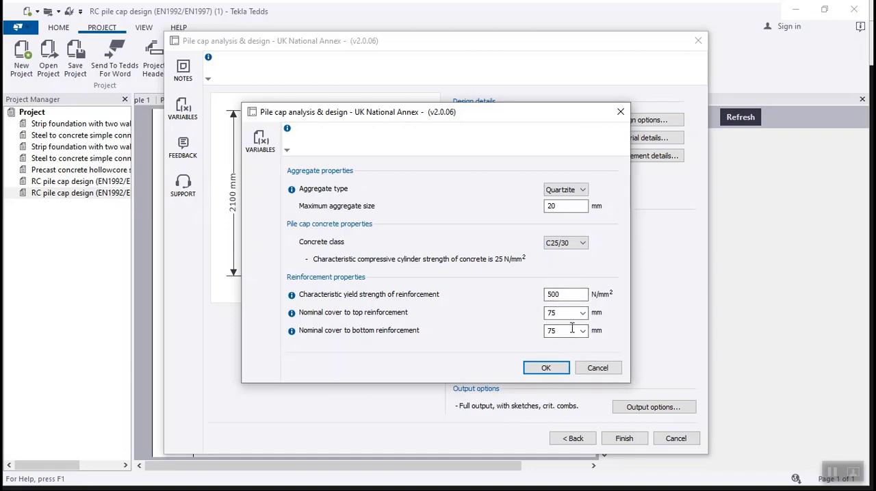
{"action": "left_click", "coordinate": [552, 367]}
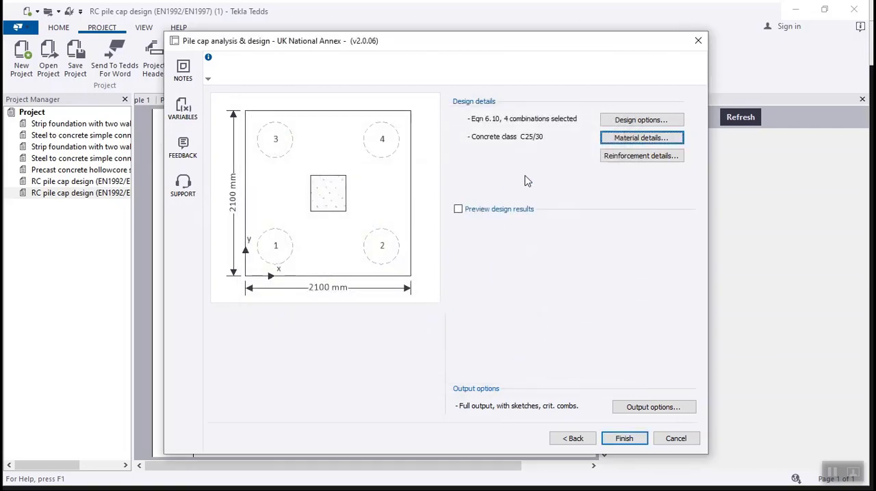
Check the reinforcement details without changing them and preview the design results for the critical values.
{"action": "left_click", "coordinate": [635, 157]}
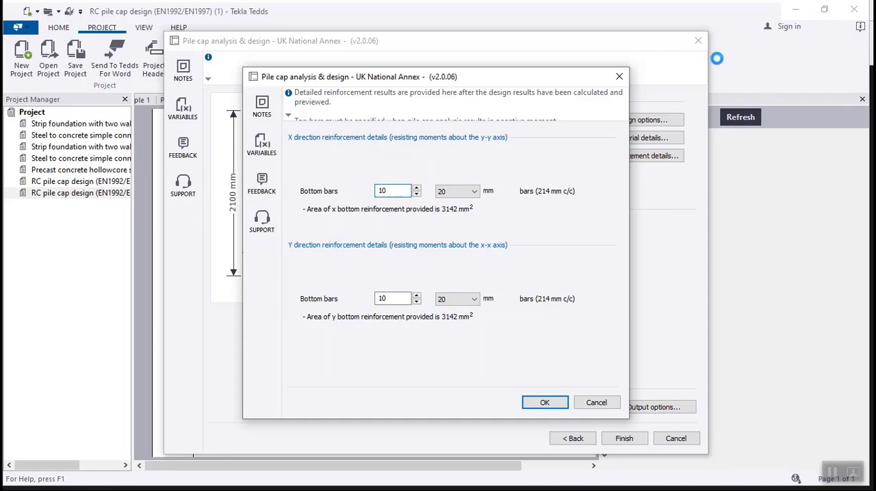
{"action": "left_click", "coordinate": [620, 76]}
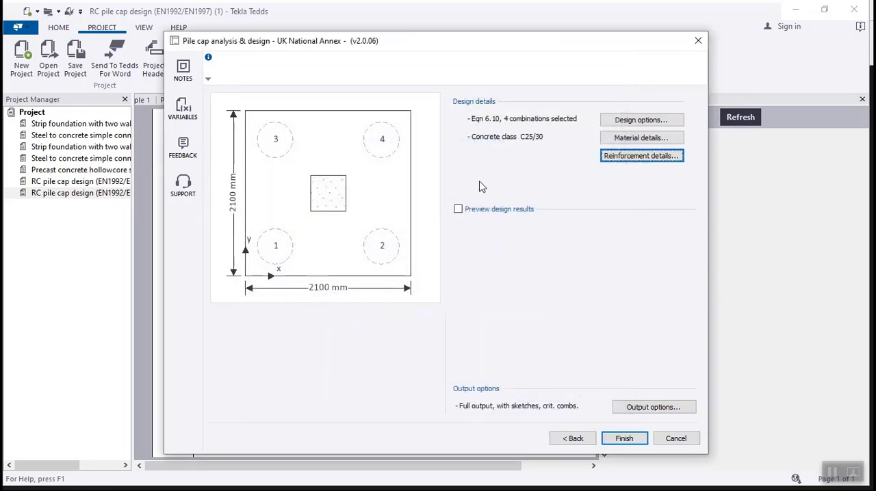
{"action": "left_click", "coordinate": [456, 209]}
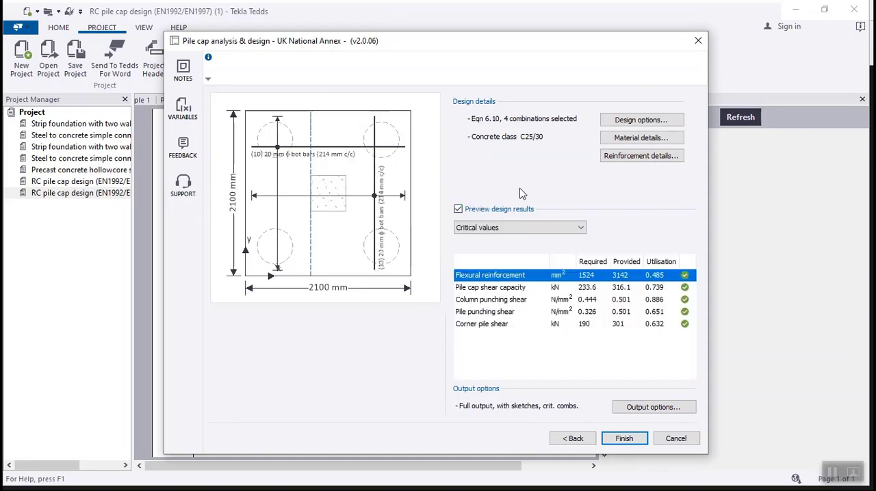
Change the bottom bars in both the X and Y directions to 16 mm diameter and accept the reinforcement details.
{"action": "left_click", "coordinate": [636, 157]}
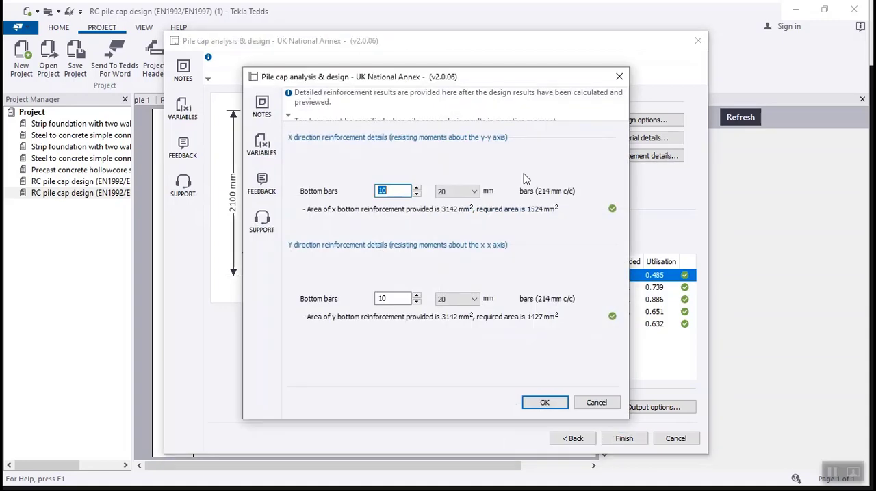
{"action": "left_click", "coordinate": [469, 191]}
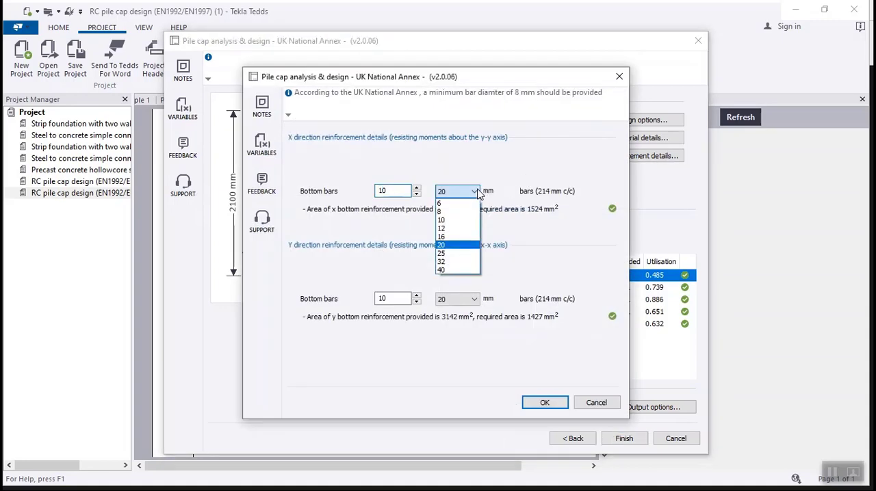
{"action": "left_click", "coordinate": [457, 235]}
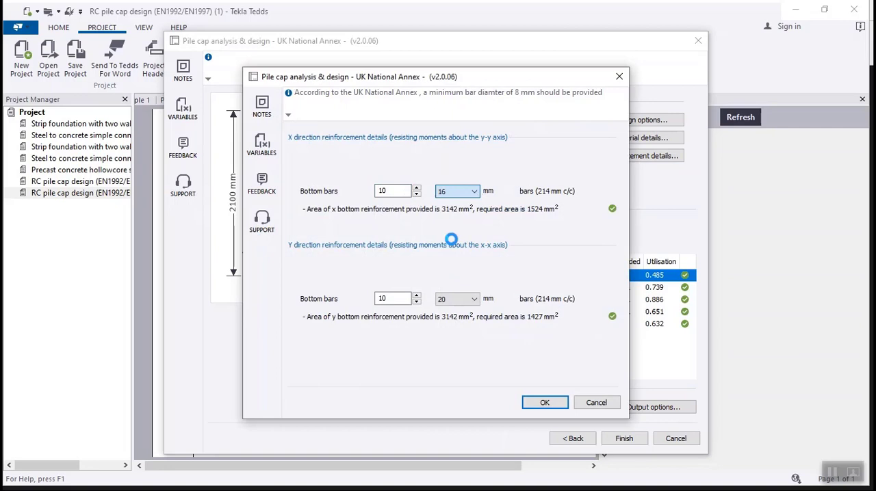
{"action": "left_click", "coordinate": [459, 299]}
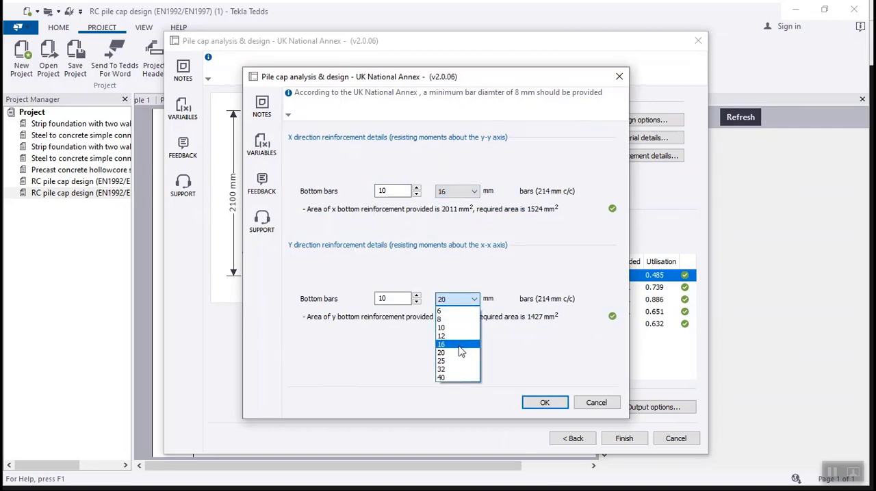
{"action": "left_click", "coordinate": [460, 344]}
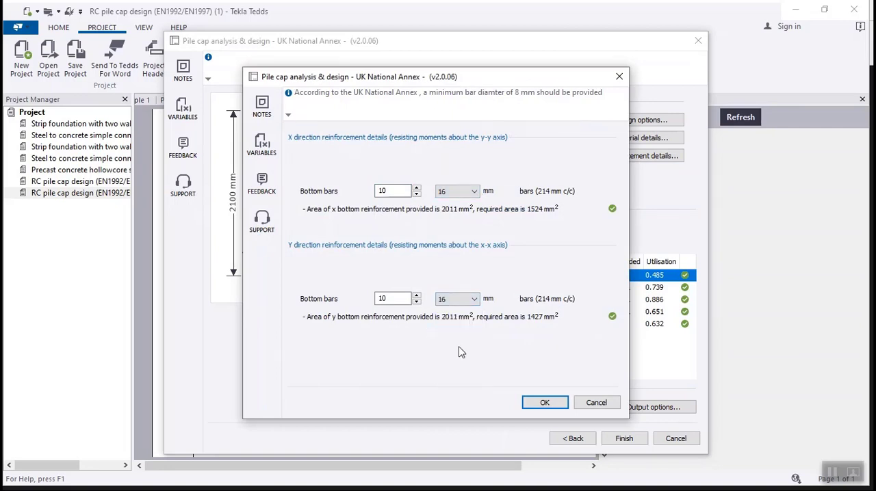
{"action": "left_click", "coordinate": [546, 407]}
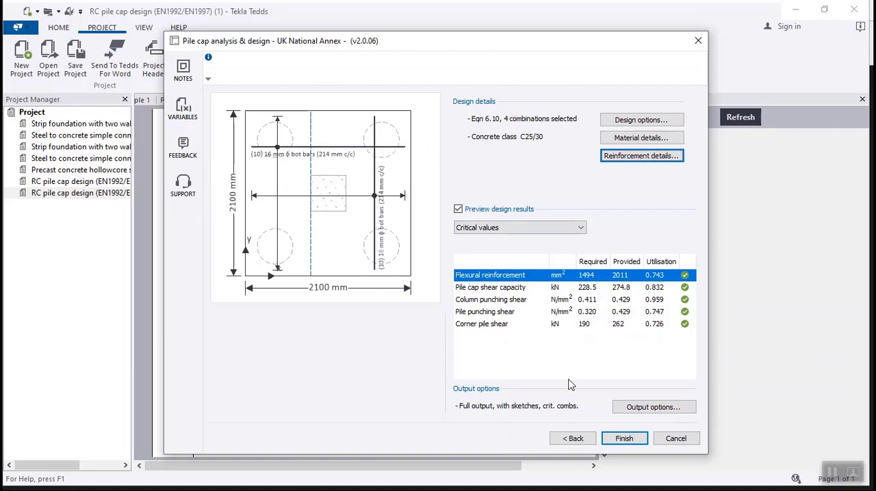
Finish the pile cap analysis and design to generate the full calculation output with sketches for the critical combinations.
{"action": "left_click", "coordinate": [624, 438]}
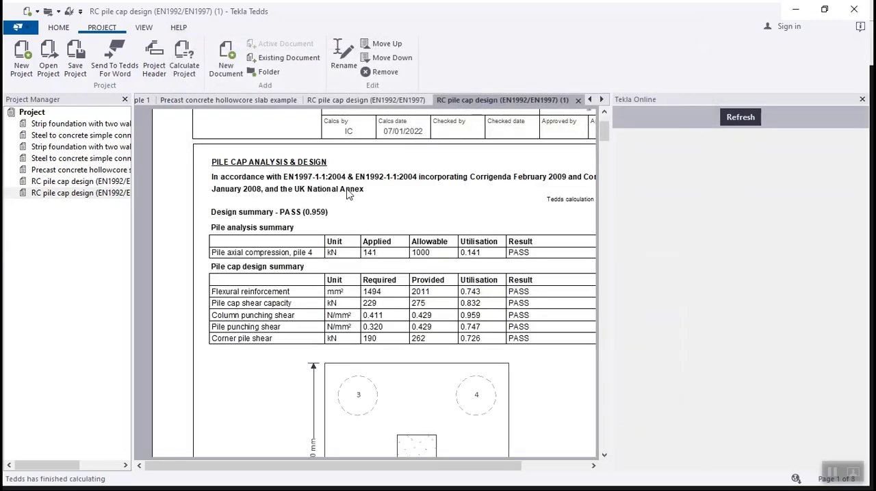
Review the pile cap calculation report from the design summary and cap details through the load combinations, moment design and punching and corner pile shear checks.
{"action": "scroll", "coordinate": [346, 190], "scroll_direction": "down", "scroll_amount": 10}
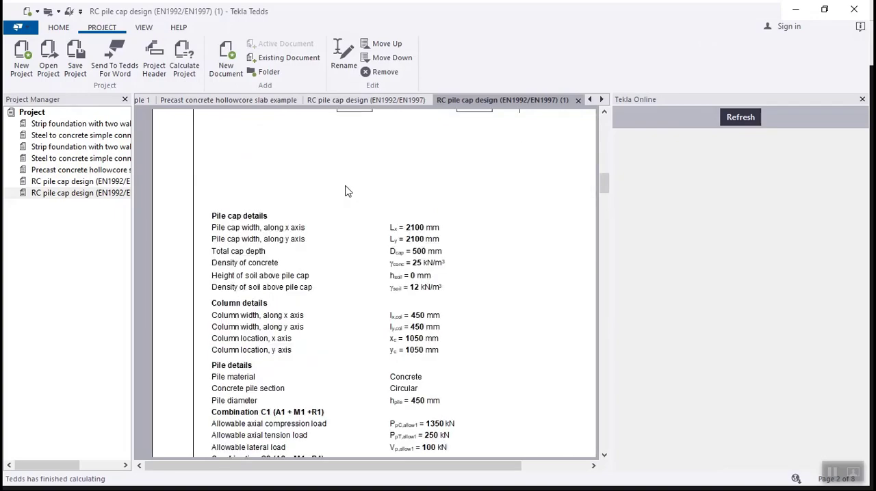
{"action": "scroll", "coordinate": [345, 190], "scroll_direction": "up", "scroll_amount": 5}
{"action": "scroll", "coordinate": [345, 190], "scroll_direction": "down", "scroll_amount": 5}
{"action": "scroll", "coordinate": [346, 191], "scroll_direction": "up", "scroll_amount": 3}
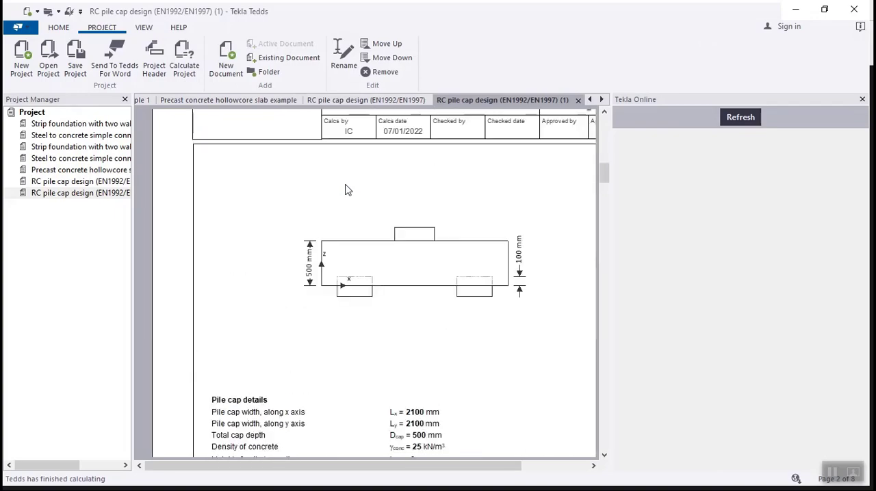
{"action": "scroll", "coordinate": [346, 191], "scroll_direction": "down", "scroll_amount": 10}
{"action": "scroll", "coordinate": [345, 191], "scroll_direction": "down", "scroll_amount": 15}
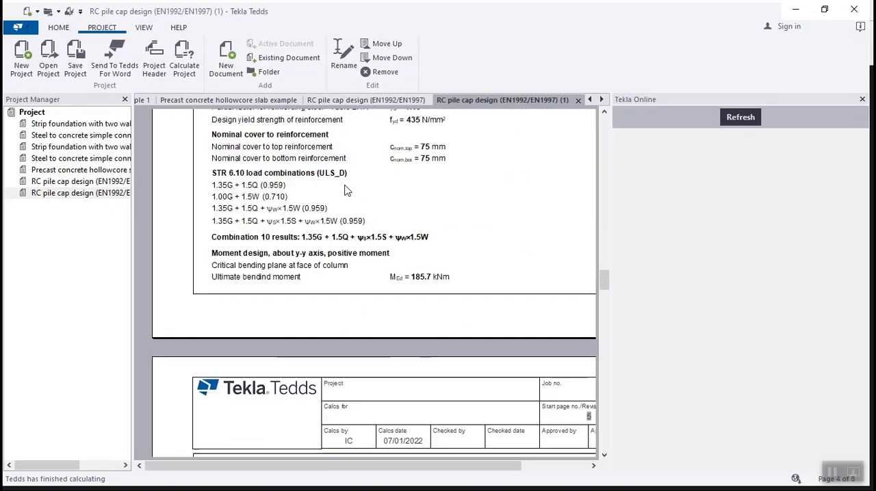
{"action": "scroll", "coordinate": [345, 191], "scroll_direction": "down", "scroll_amount": 15}
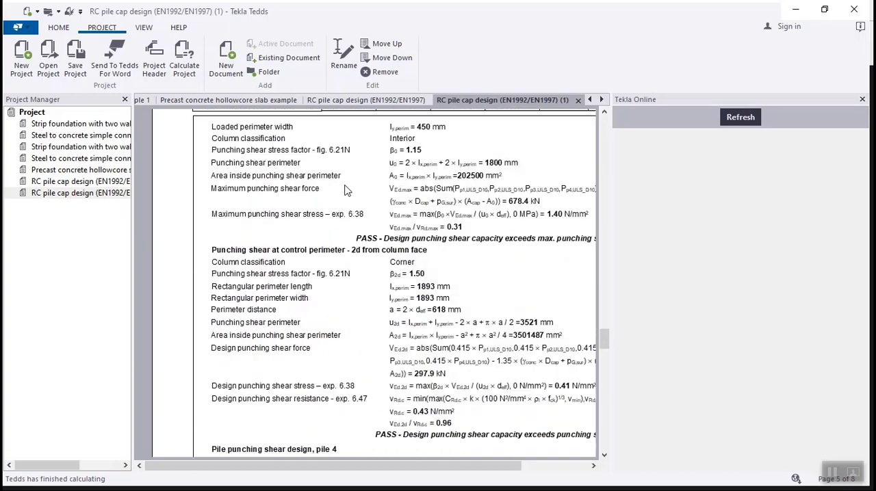
{"action": "scroll", "coordinate": [346, 190], "scroll_direction": "down", "scroll_amount": 4}
{"action": "scroll", "coordinate": [345, 190], "scroll_direction": "down", "scroll_amount": 15}
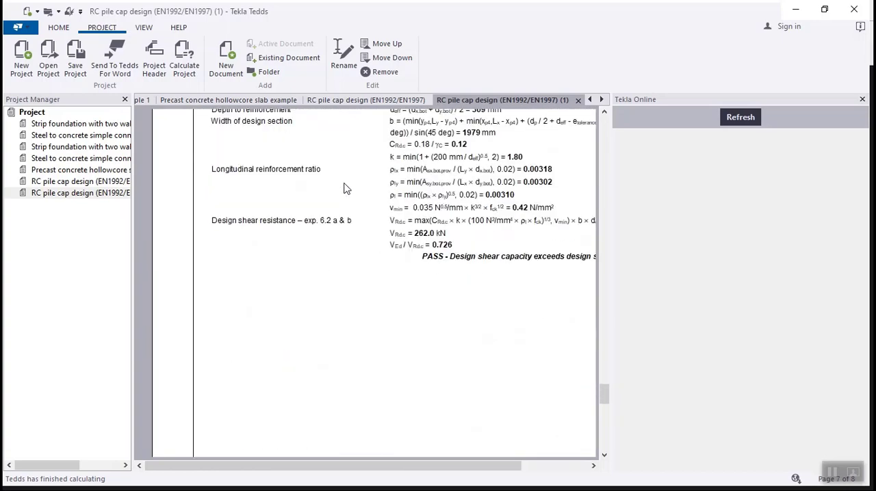